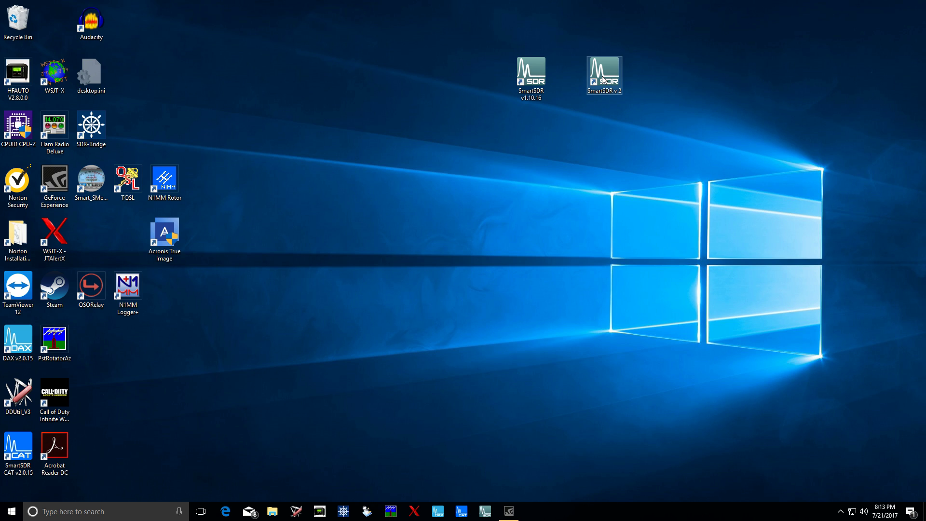
# - Launch SmartSDR v2 and select the FLEX-6500, whose status reads License Required
pyautogui.click(603, 78)
pyautogui.doubleClick(603, 79)
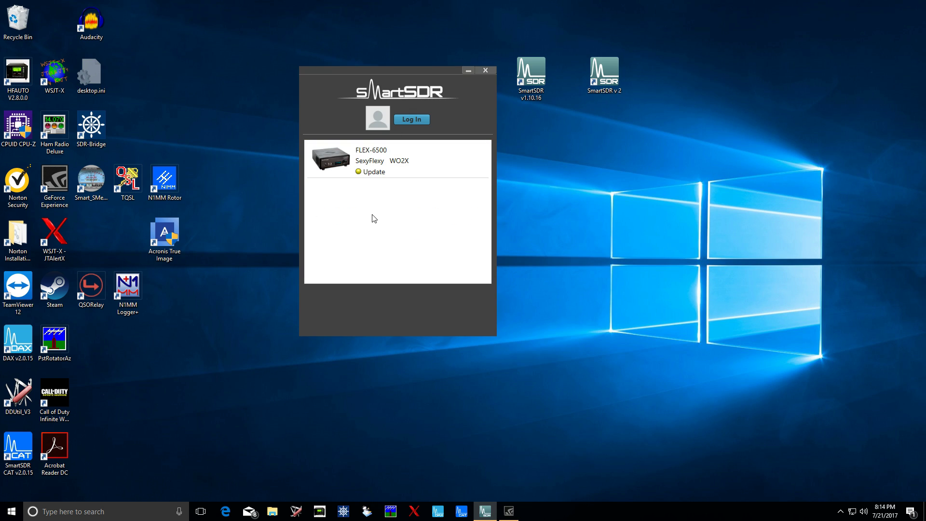
pyautogui.moveTo(370, 163)
pyautogui.click(371, 165)
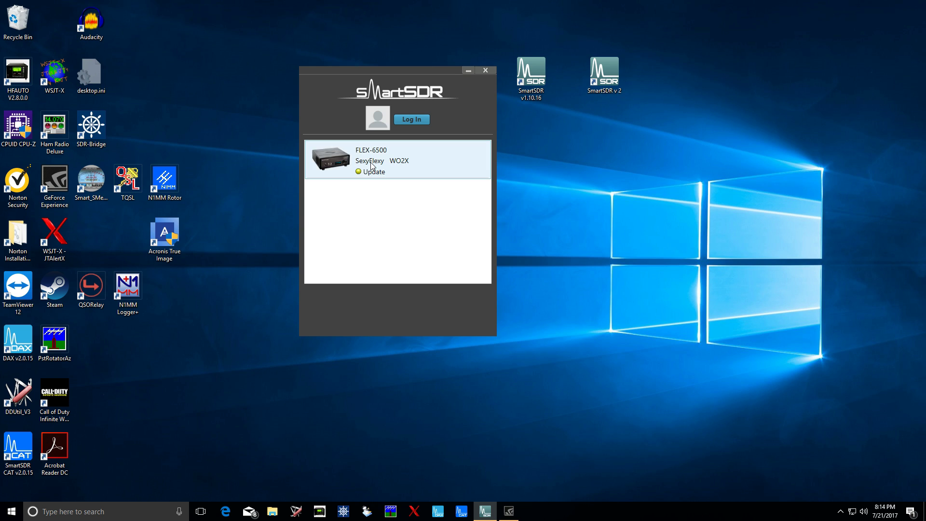
pyautogui.click(402, 296)
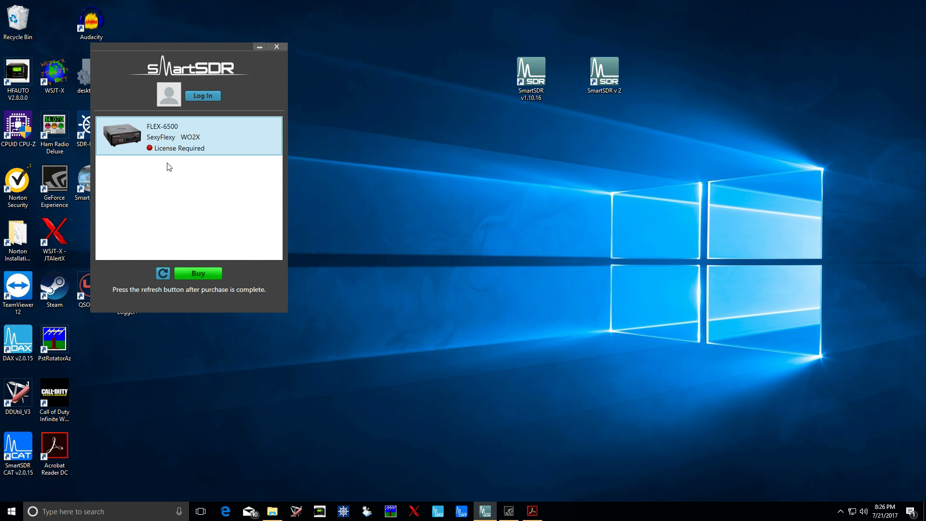
pyautogui.moveTo(161, 150)
# - Buy the $199.00 SmartSDR Version 2 licence and pay through PayPal checkout
pyautogui.click(192, 274)
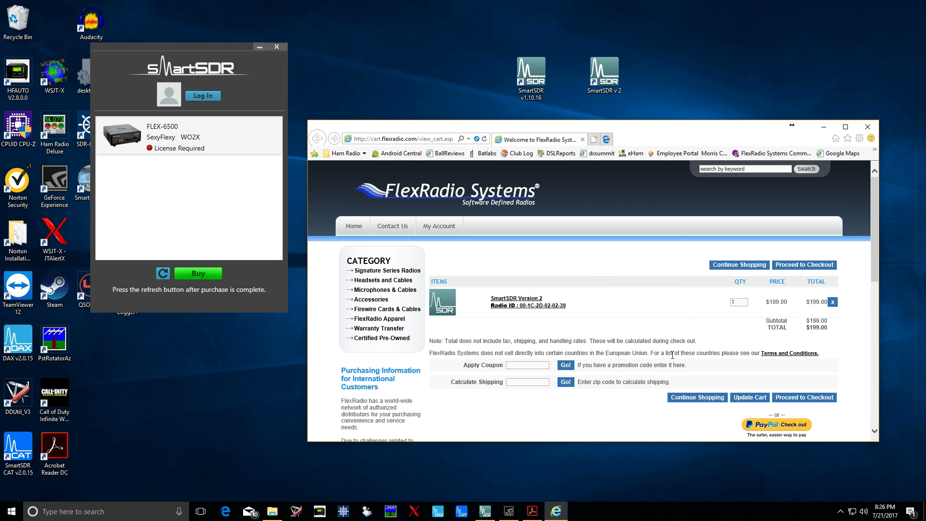
pyautogui.click(776, 425)
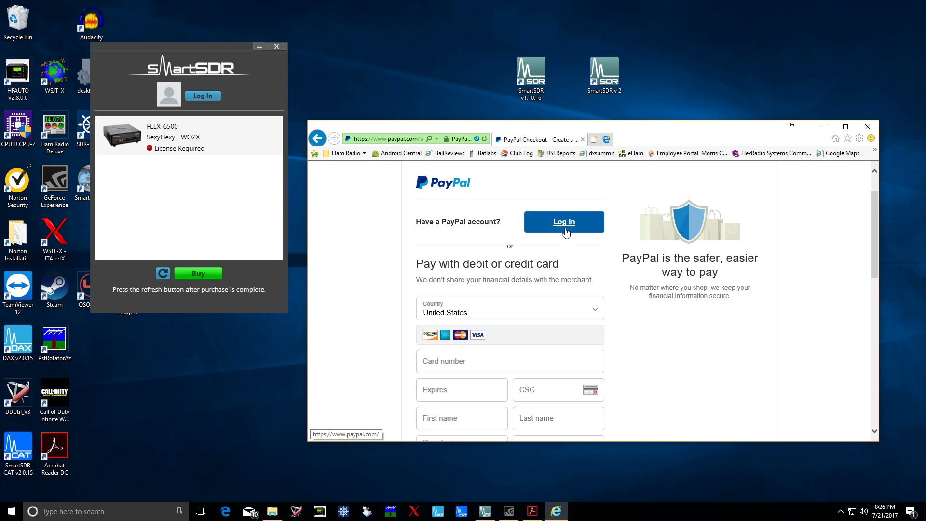
pyautogui.click(563, 227)
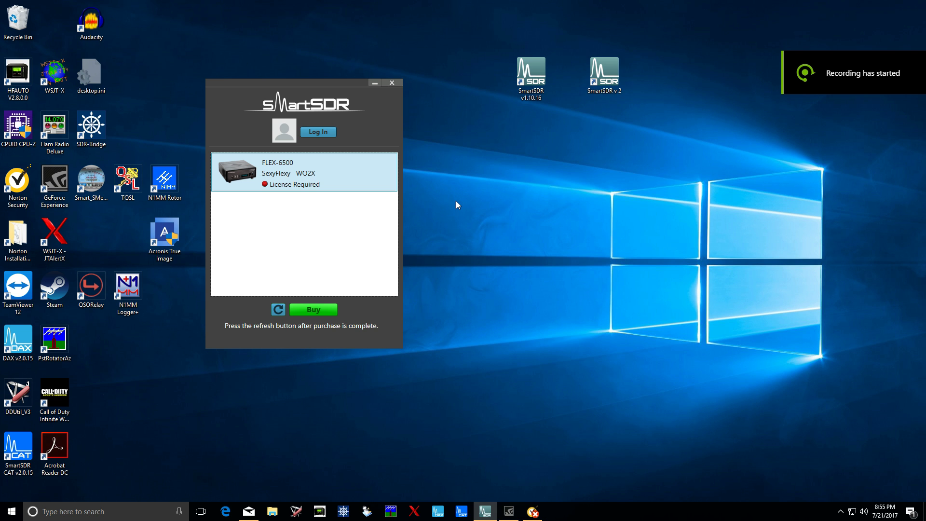
# - Refresh the FLEX-6500 licence state so the radio shows as Available
pyautogui.click(278, 311)
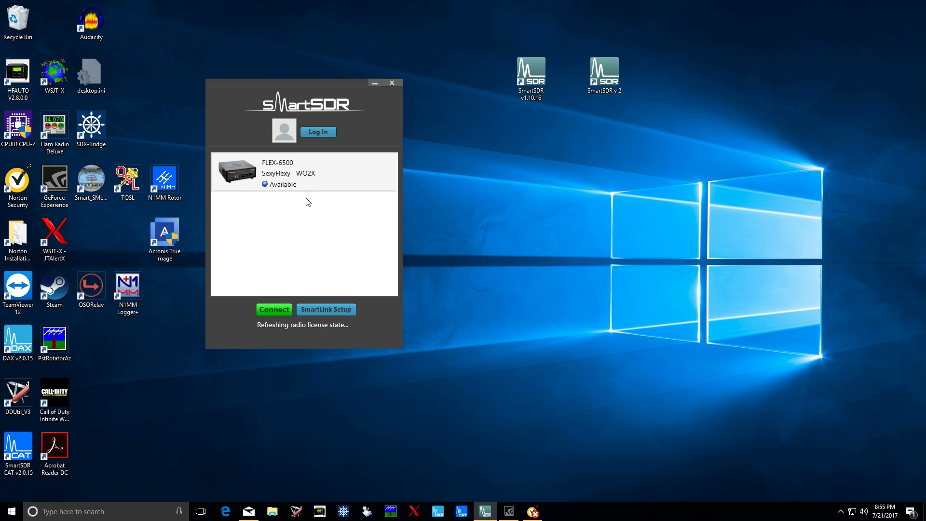
pyautogui.moveTo(289, 188)
# - On the SmartLink Sign Up tab, enter the account e-mail and a password and submit
pyautogui.click(315, 135)
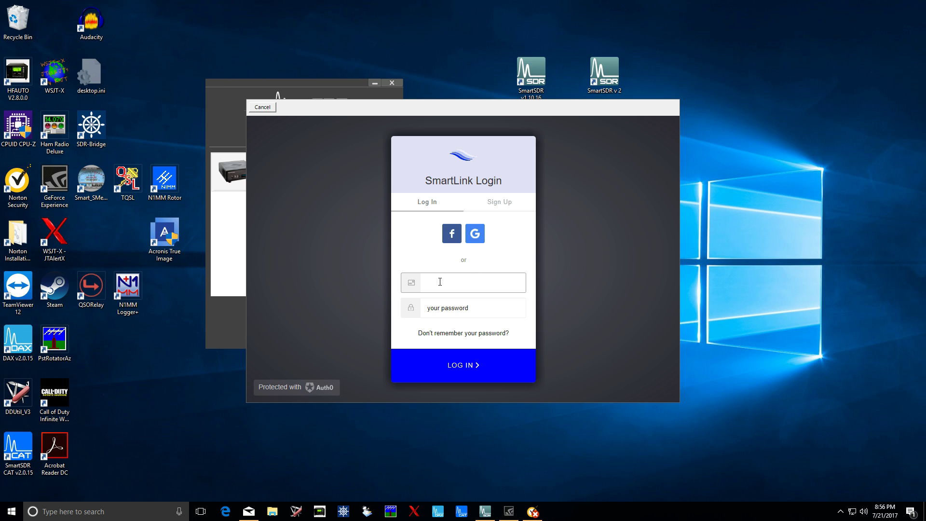
pyautogui.click(494, 203)
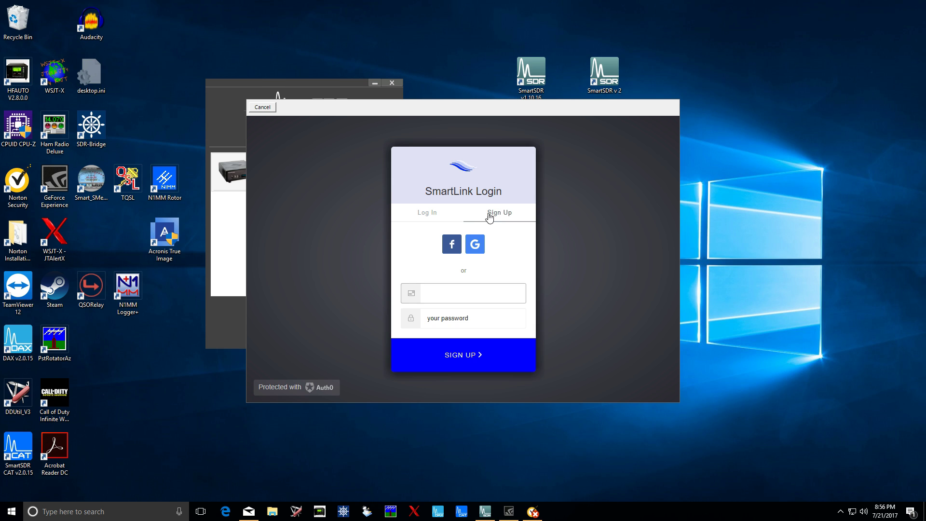
pyautogui.press('Tab')
pyautogui.write('a')
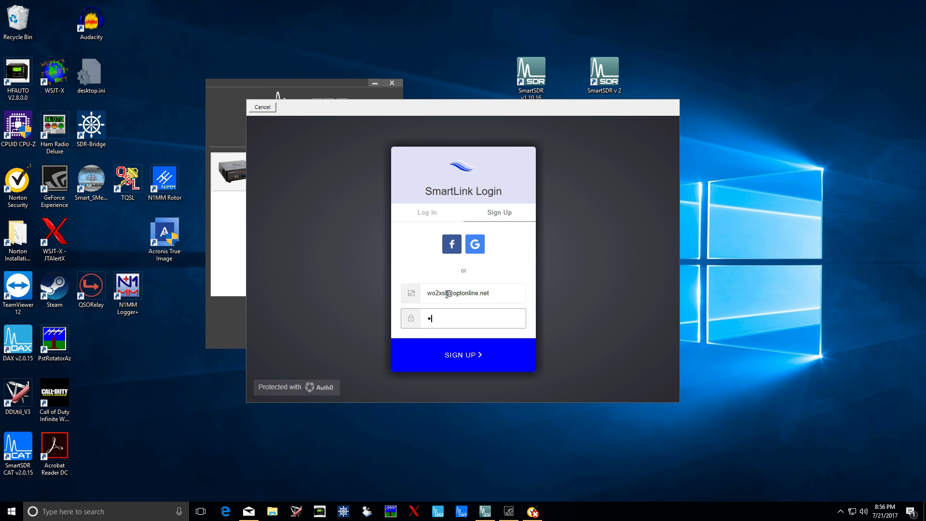
pyautogui.write('b1cdefgh')
pyautogui.click(462, 355)
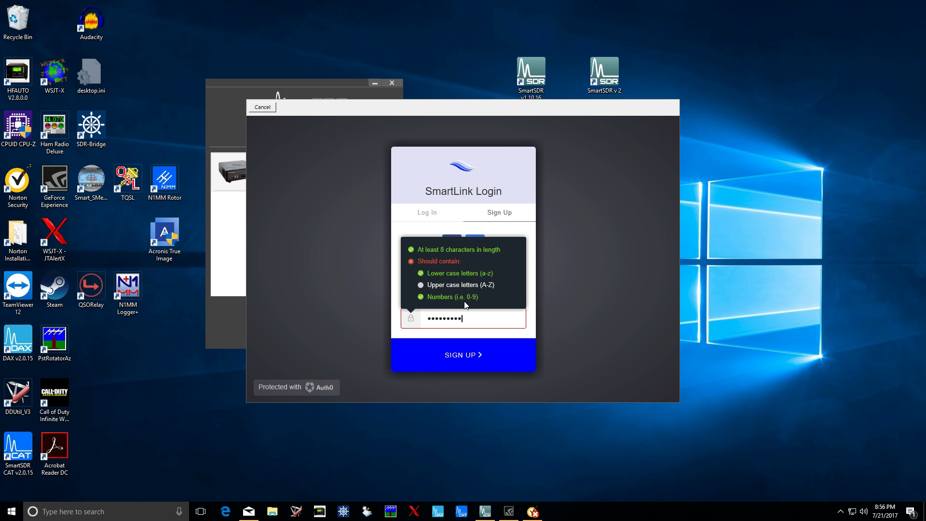
# - Replace the rejected password with a valid one and create the SmartLink account
pyautogui.moveTo(488, 318); pyautogui.dragTo(420, 322)
pyautogui.write('Abcdef123')
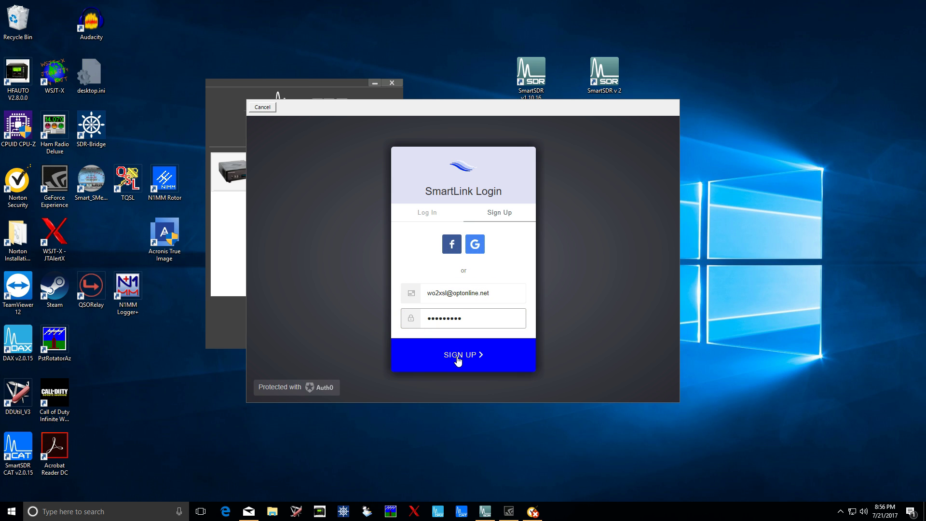
pyautogui.click(456, 357)
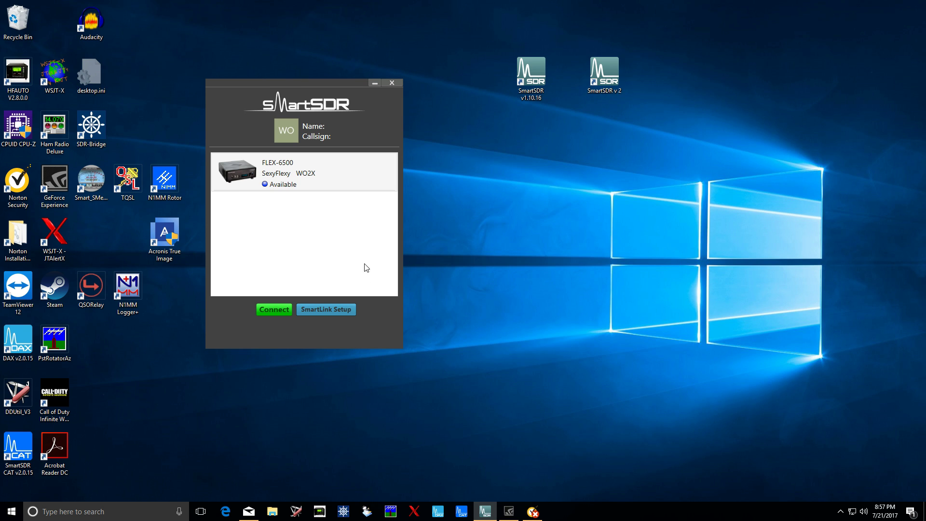
# - Enter the user's callsign, first name and last name in Account Settings and save
pyautogui.click(291, 137)
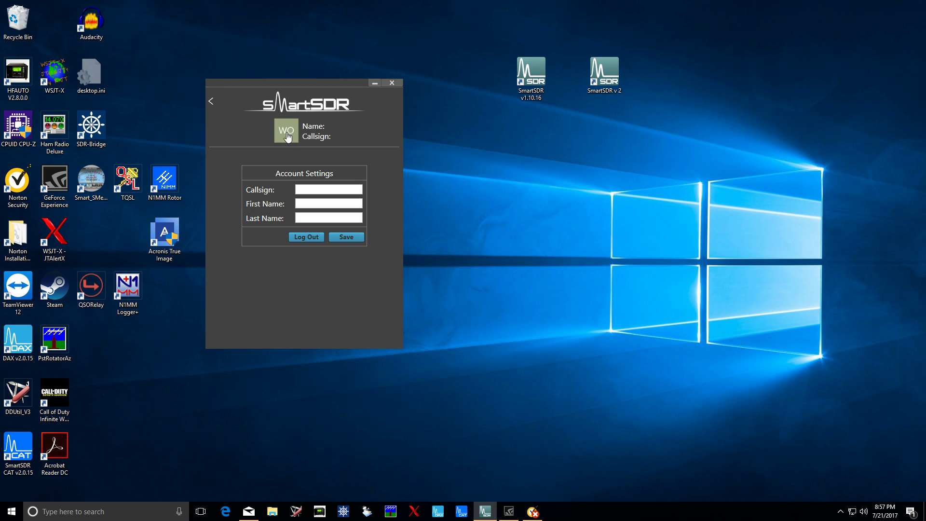
pyautogui.click(320, 191)
pyautogui.write('wo2x')
pyautogui.press('Tab')
pyautogui.press('Tab')
pyautogui.click(346, 236)
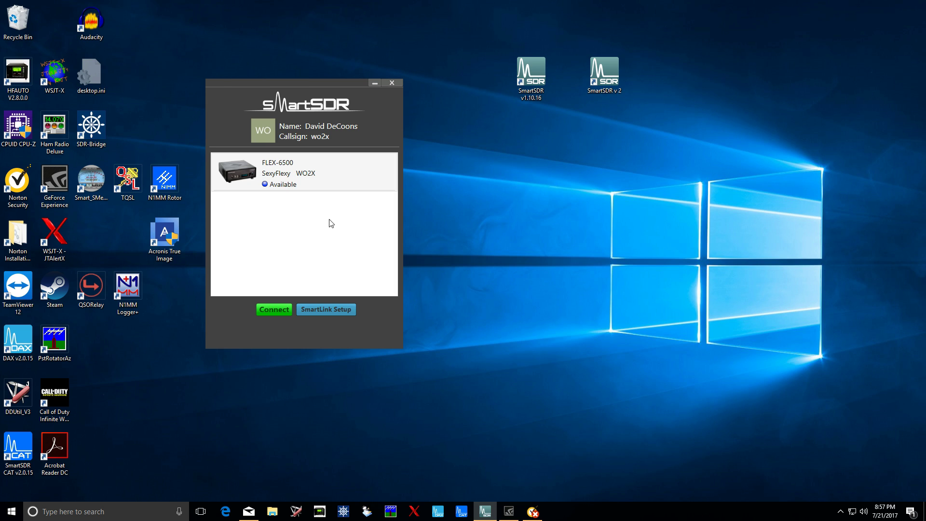
# - Recheck the account settings and reselect the FLEX-6500 in the radio list
pyautogui.click(279, 186)
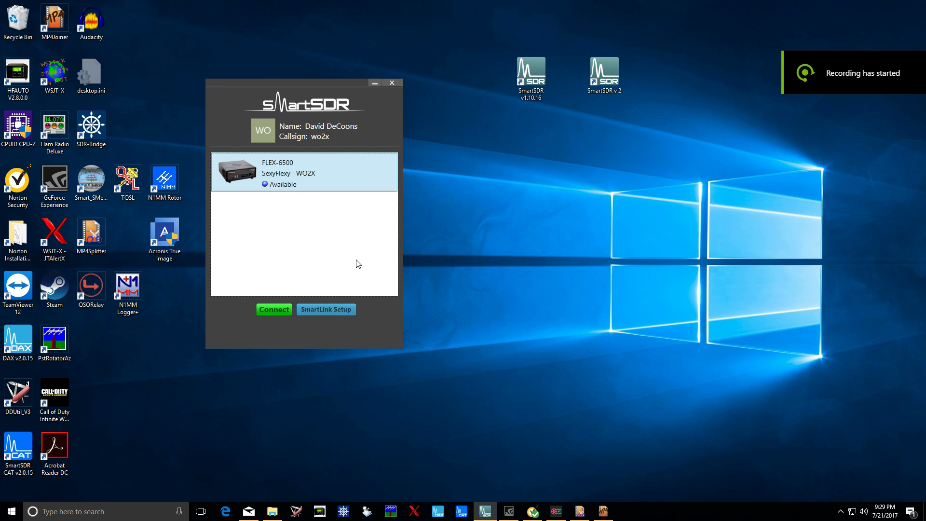
pyautogui.click(264, 135)
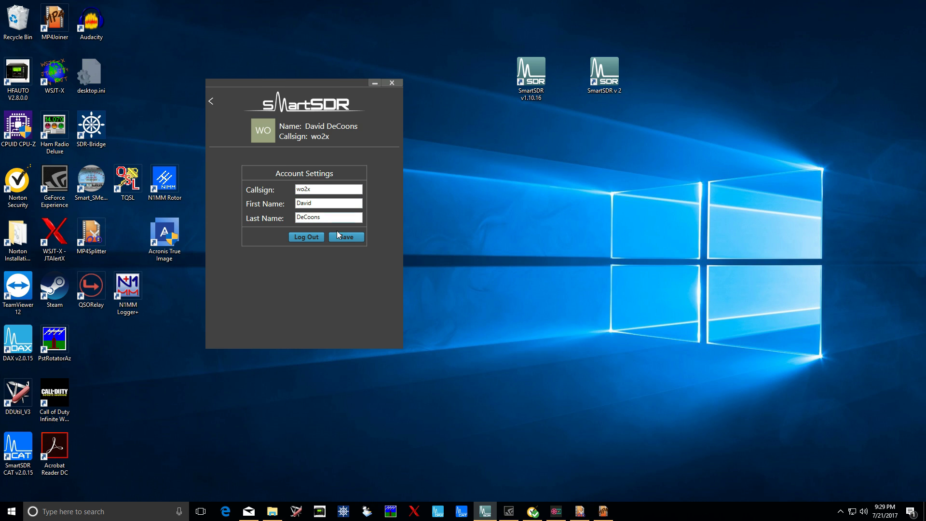
pyautogui.click(211, 103)
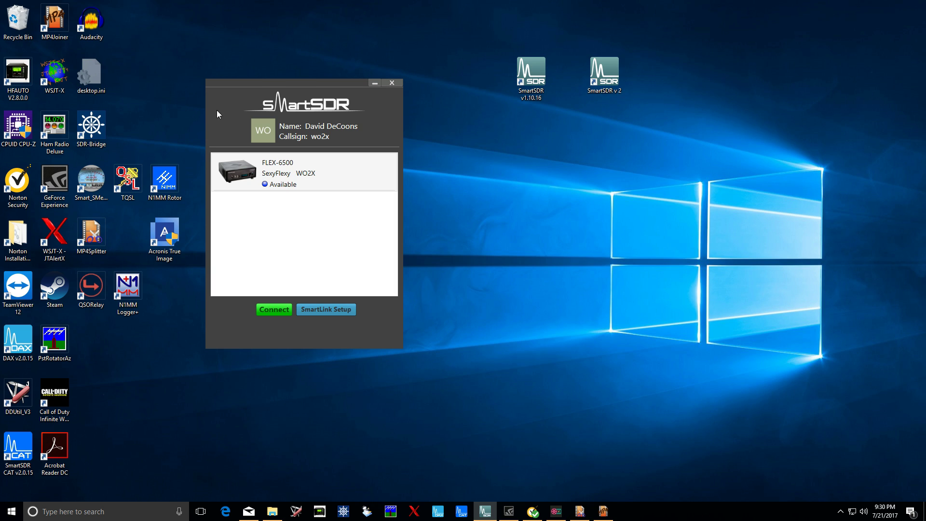
pyautogui.click(276, 179)
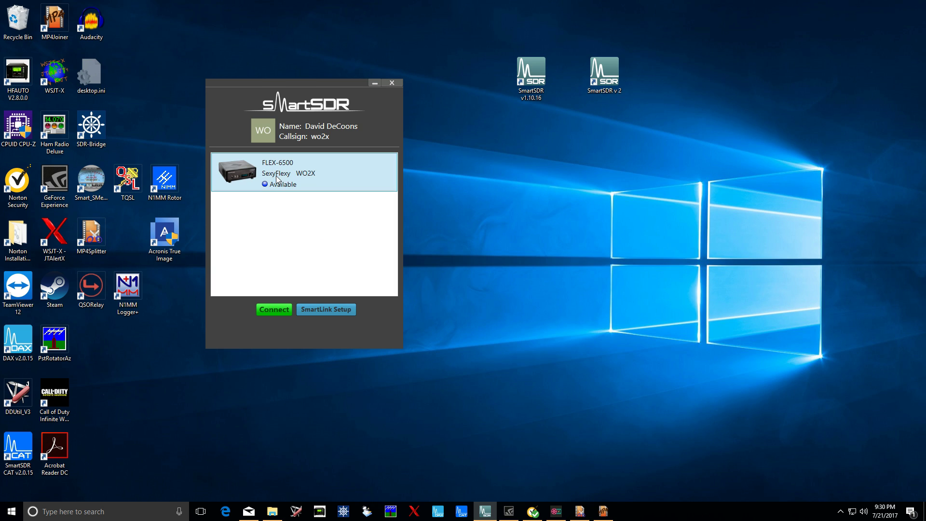
# - Register the FLEX-6500 through SmartLink Setup
pyautogui.click(326, 309)
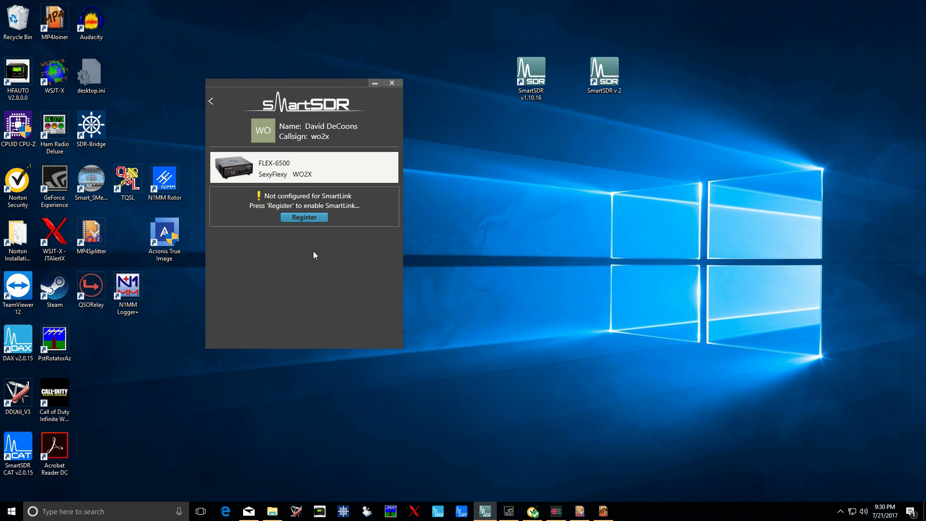
pyautogui.click(304, 218)
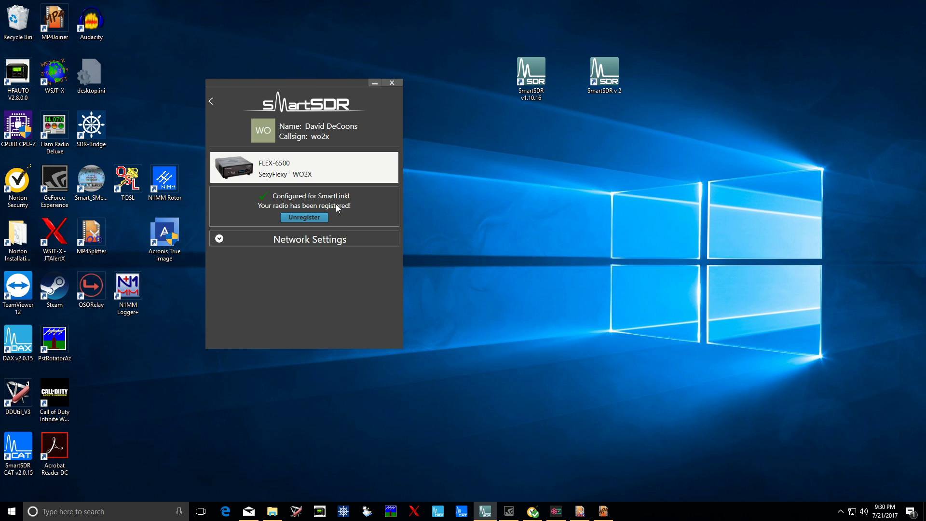
# - Set the radio's network settings to Automatic, run the SmartLink test, and go back to the radio list
pyautogui.click(219, 239)
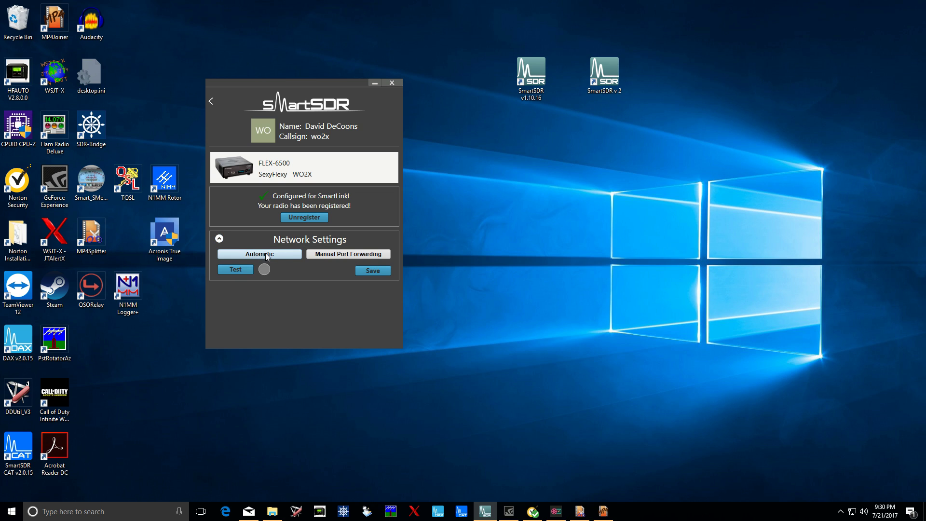
pyautogui.click(285, 256)
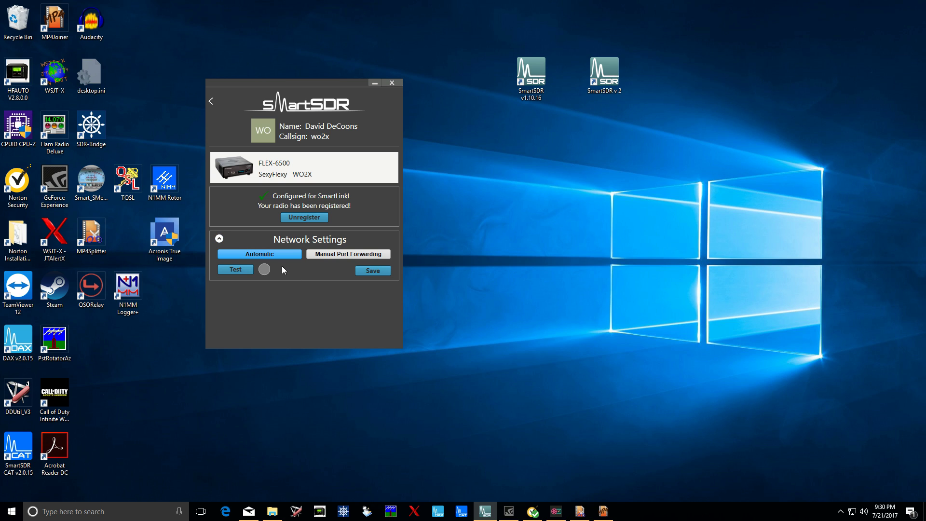
pyautogui.click(236, 269)
pyautogui.moveTo(266, 273)
pyautogui.click(212, 102)
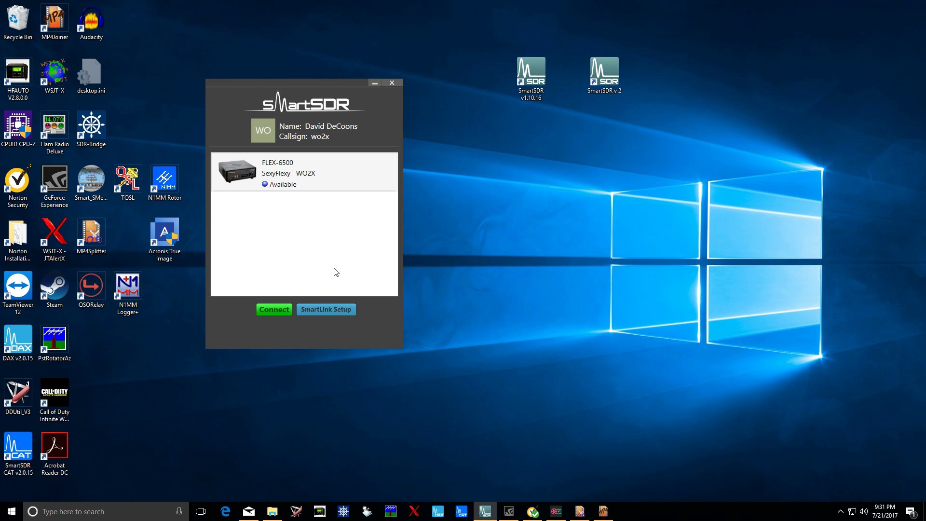
pyautogui.hotkey('alt', 'z')
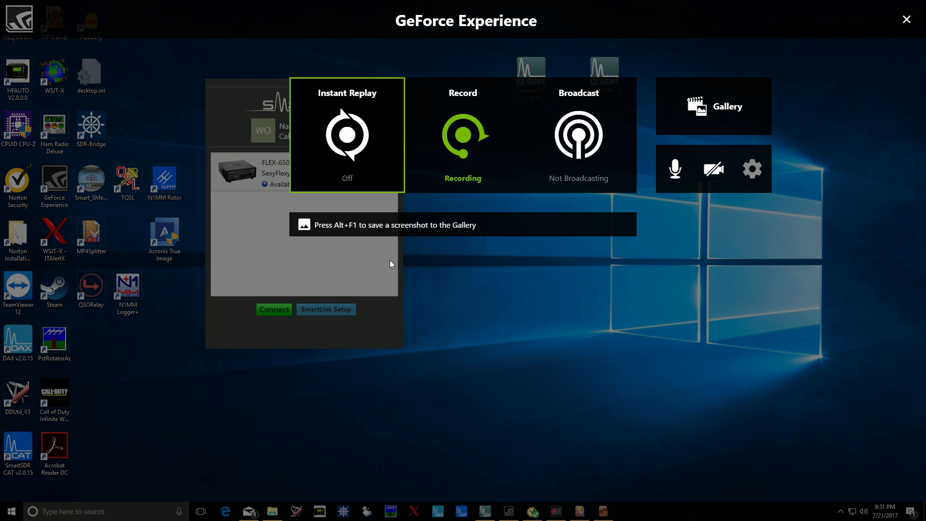